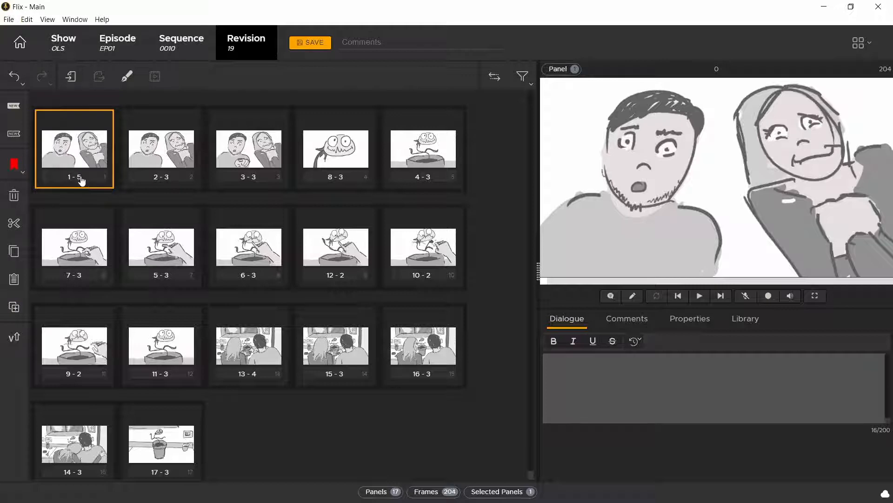
Step: Switch the first panel to its revisions 1-4 and 1-2, and return it to revision 1-5
mouse_move(81, 180)
click(78, 233)
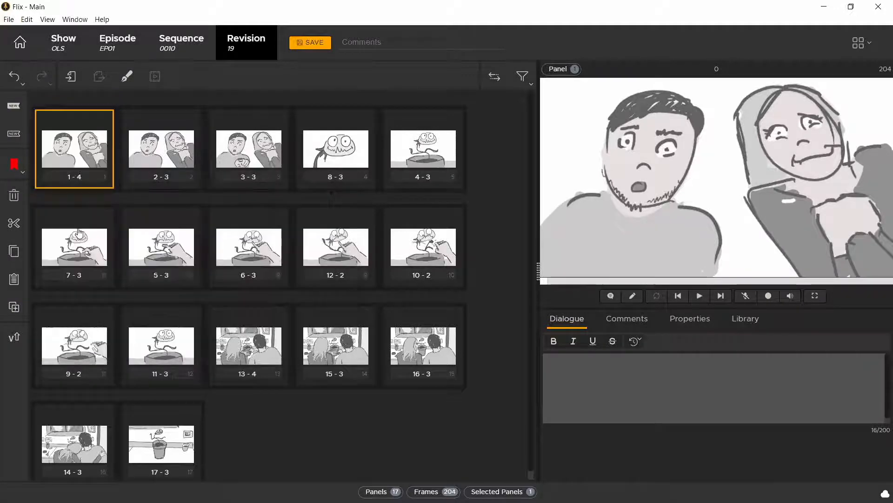
mouse_move(93, 186)
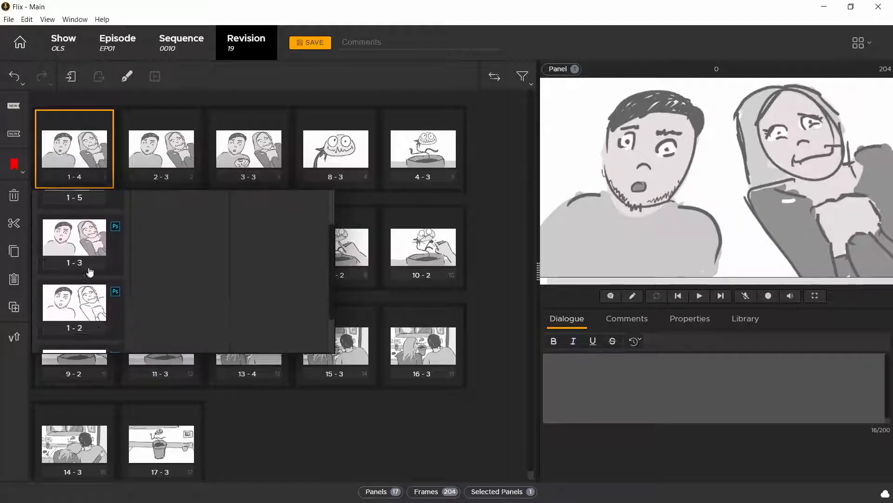
click(82, 307)
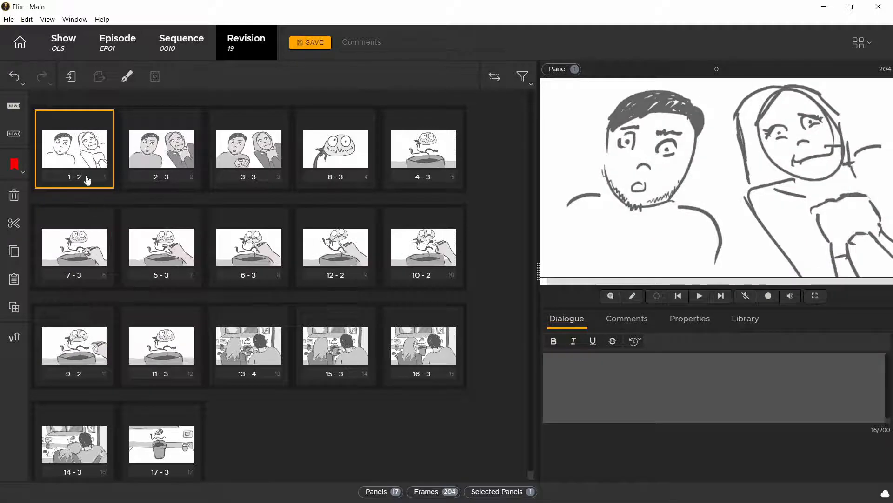
mouse_move(84, 185)
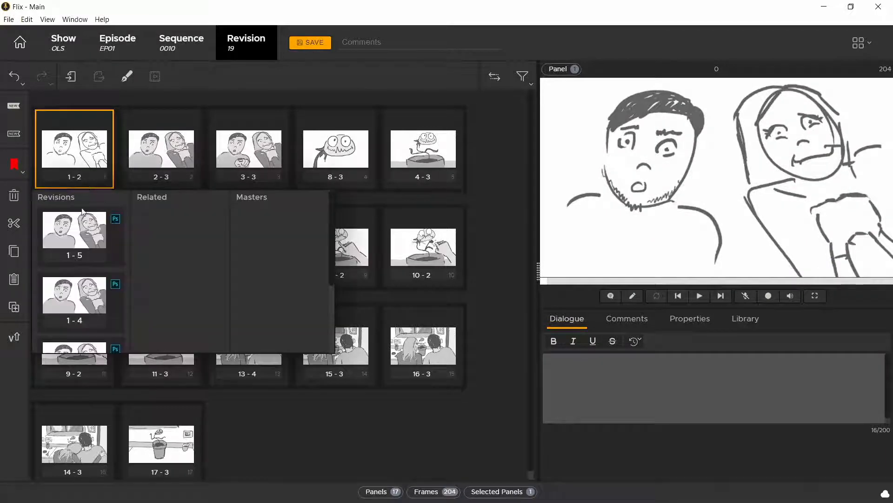
click(69, 237)
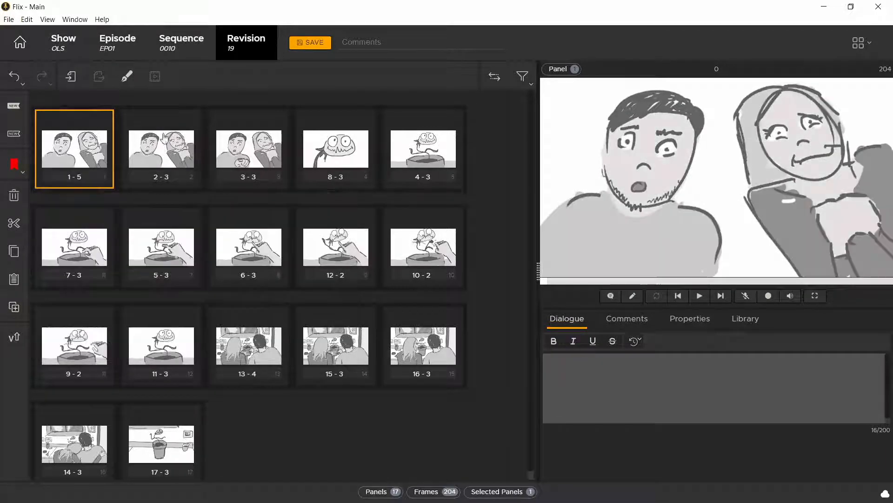
Step: Filter sequence 0010's revision list by "first" and clear the filter again
click(191, 43)
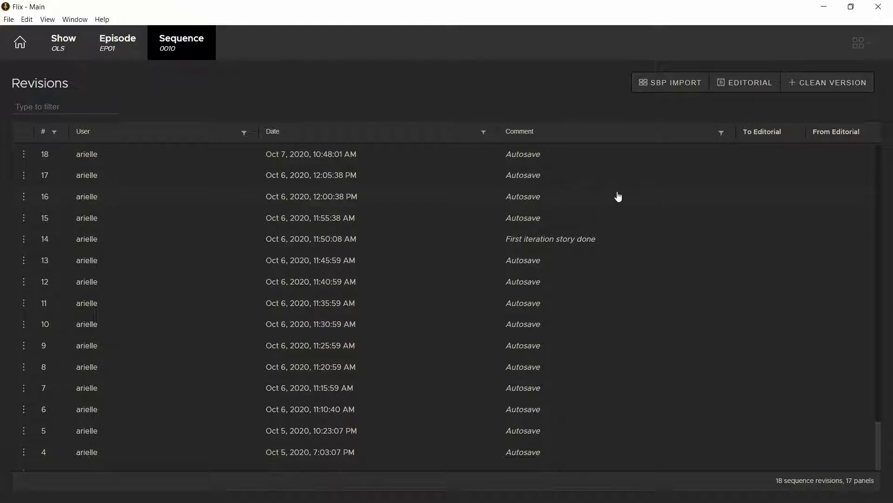
click(106, 106)
text(first)
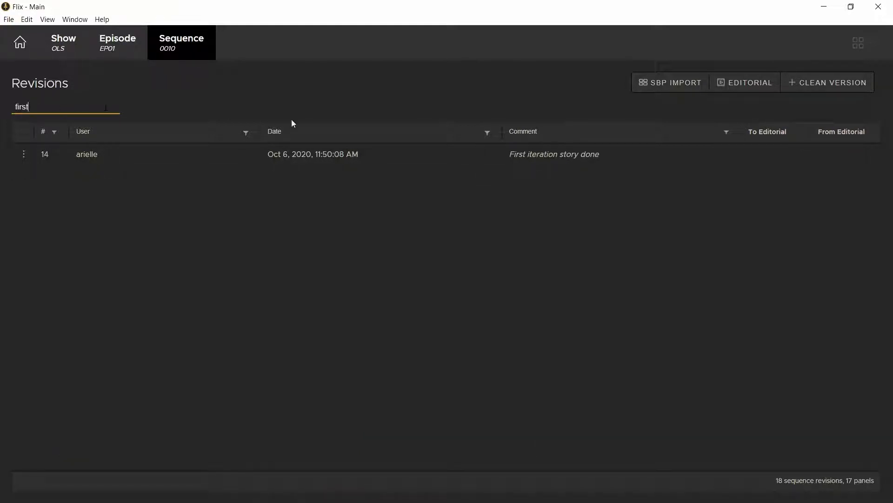
double_click(69, 108)
key(BackSpace)
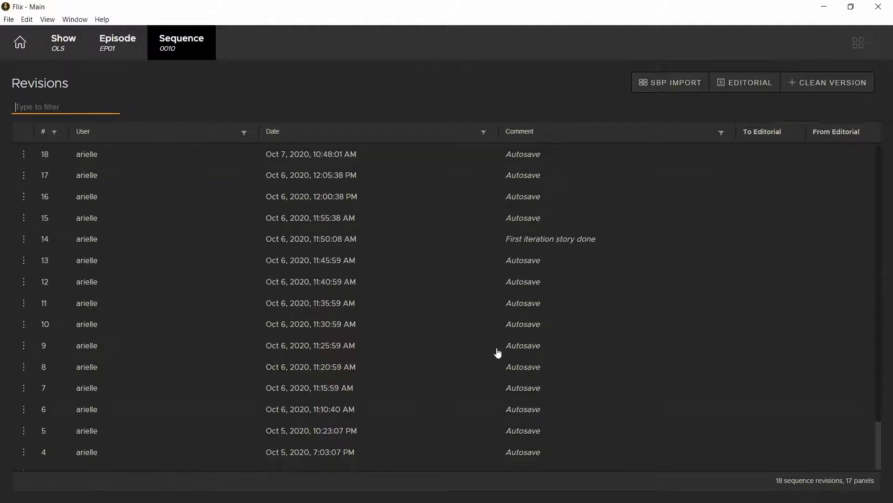
Step: View the panels of sequence revision 5, and go back through the revision list to open revision 18
click(395, 430)
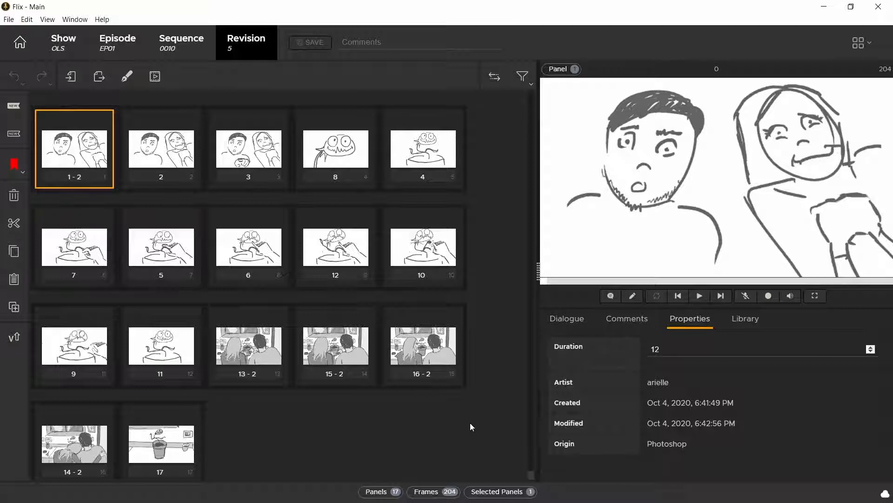
click(183, 48)
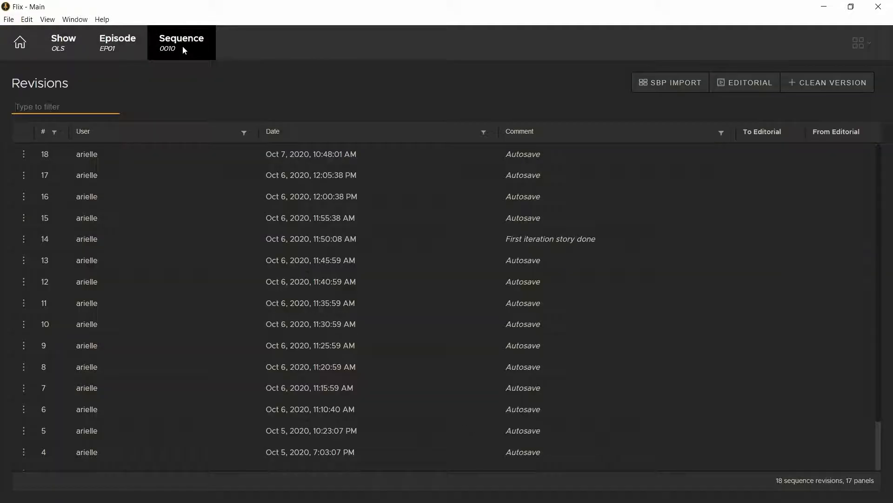
click(330, 153)
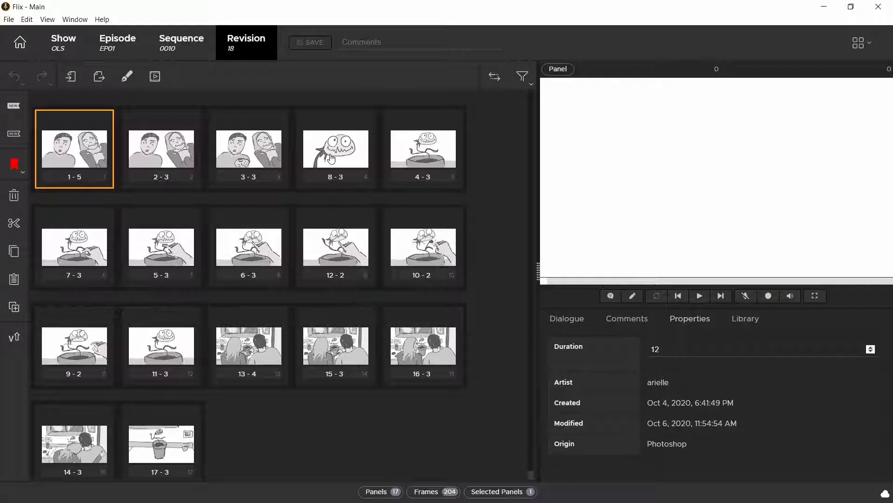
Step: Compare the open sequence revision with revision 15
click(495, 78)
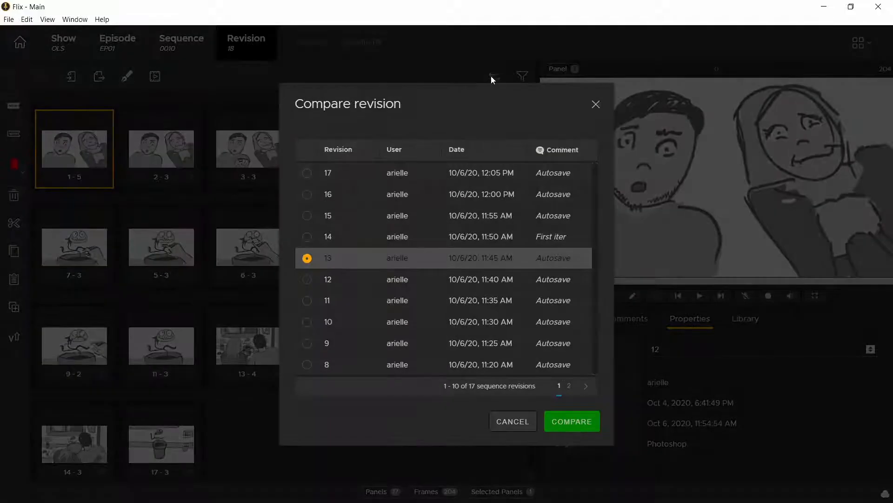
click(307, 216)
click(577, 420)
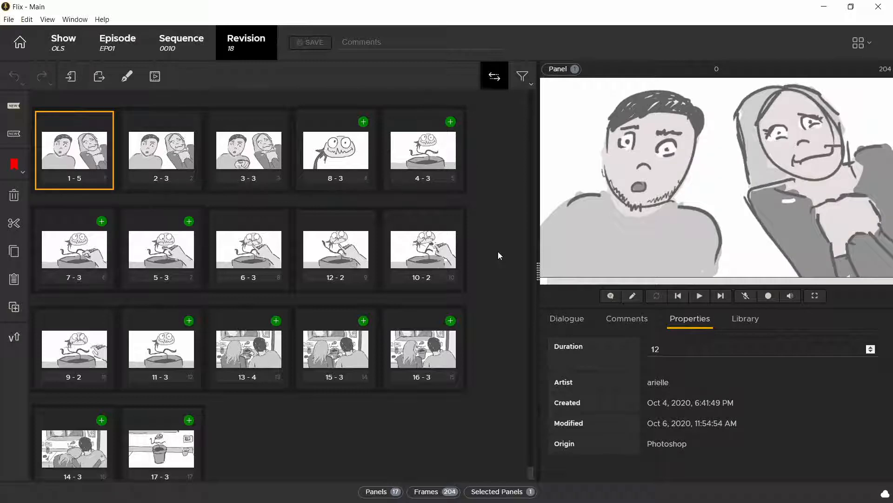
Step: Return to the sequence's revision list and check the autosave frequency options in the general preferences
click(200, 56)
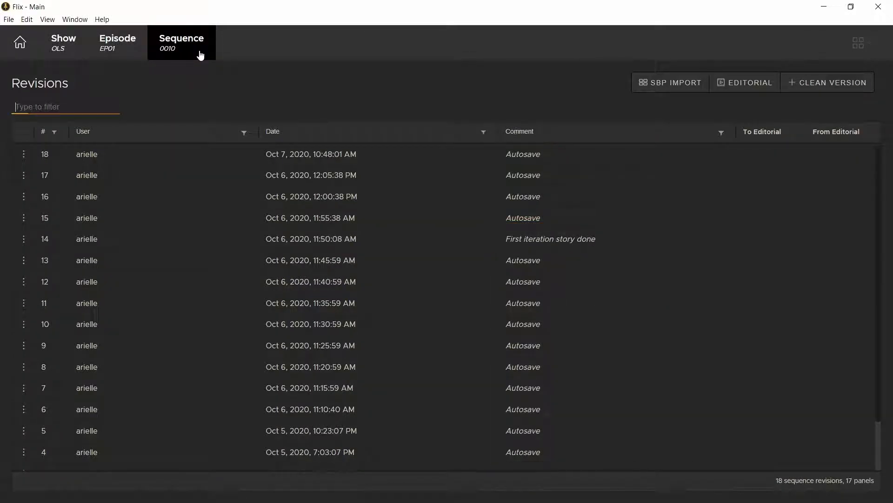
click(9, 20)
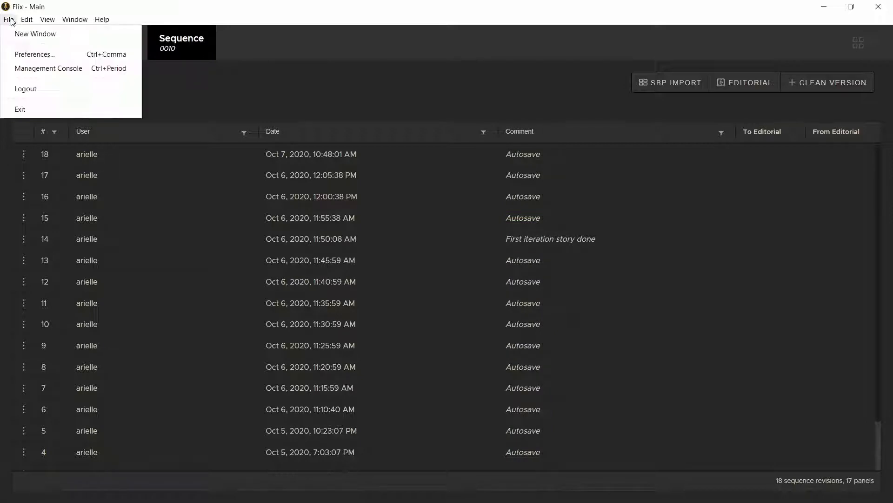
click(29, 56)
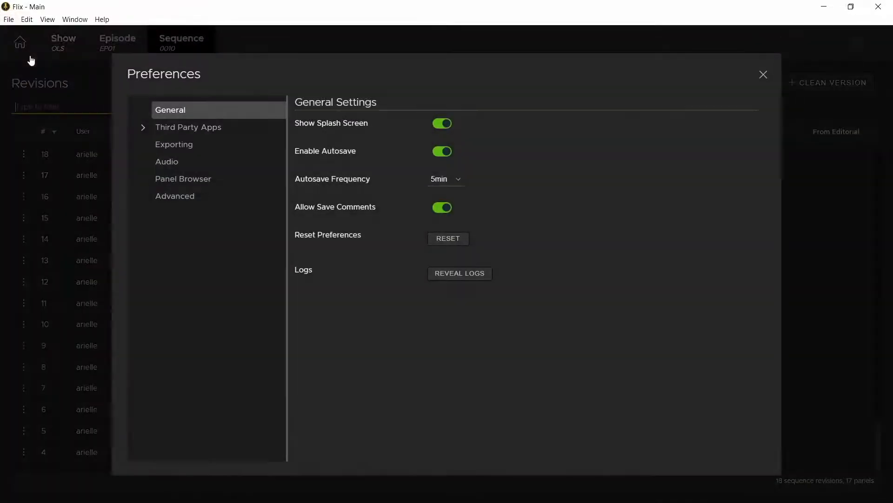
click(454, 183)
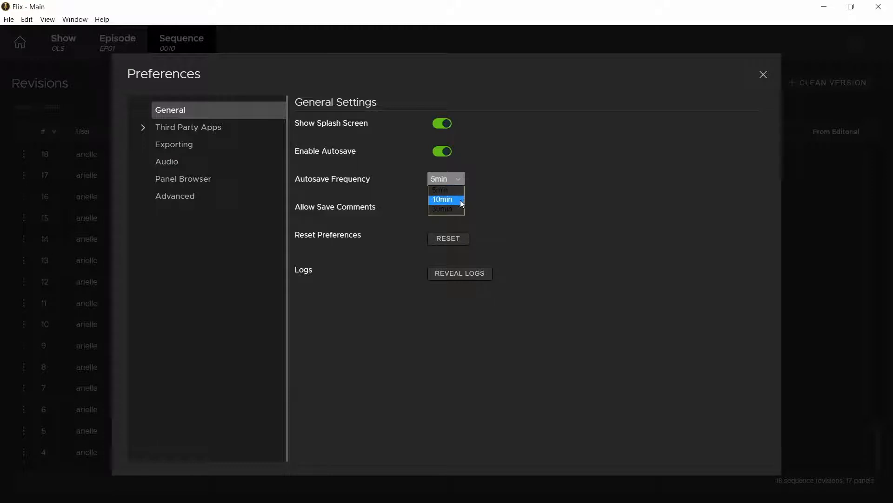
click(509, 189)
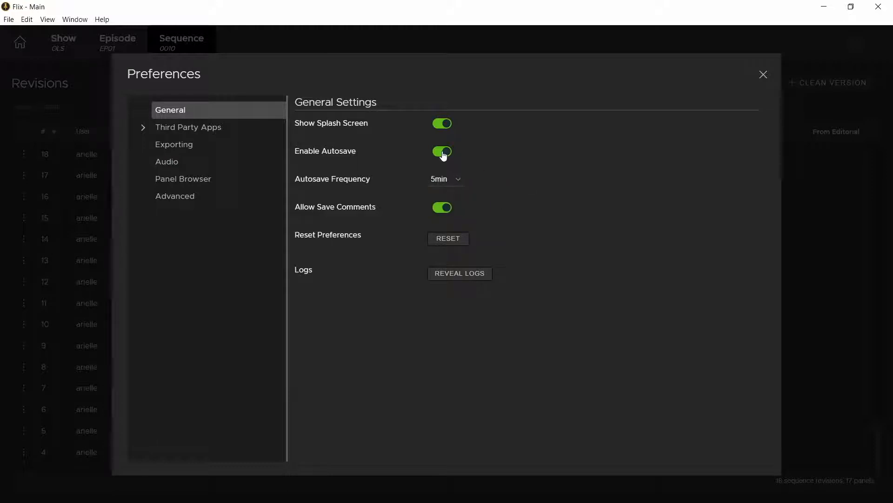
key(Escape)
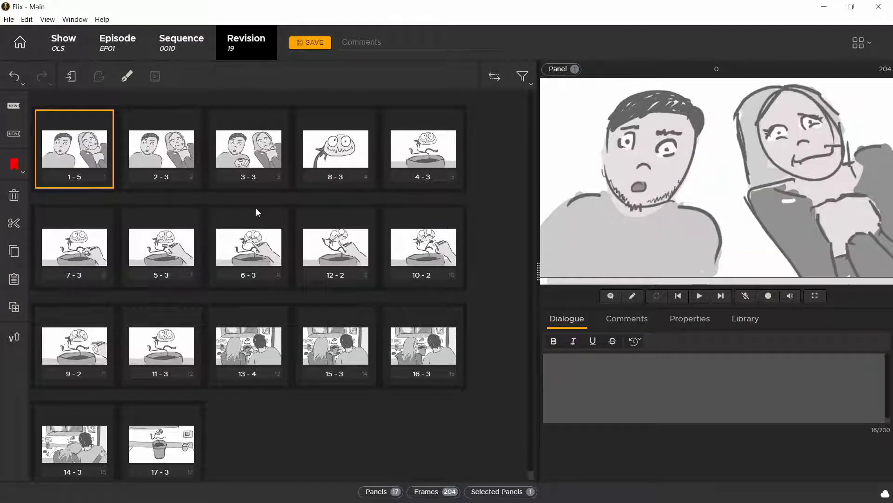
Step: Filter the panel library by the artist who created the panels and by the date range 6 to 7 October 2020
click(698, 319)
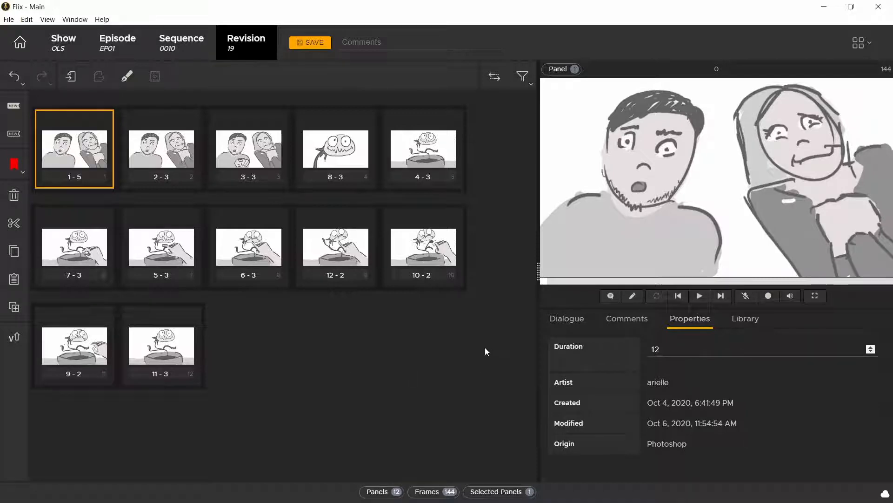
click(754, 326)
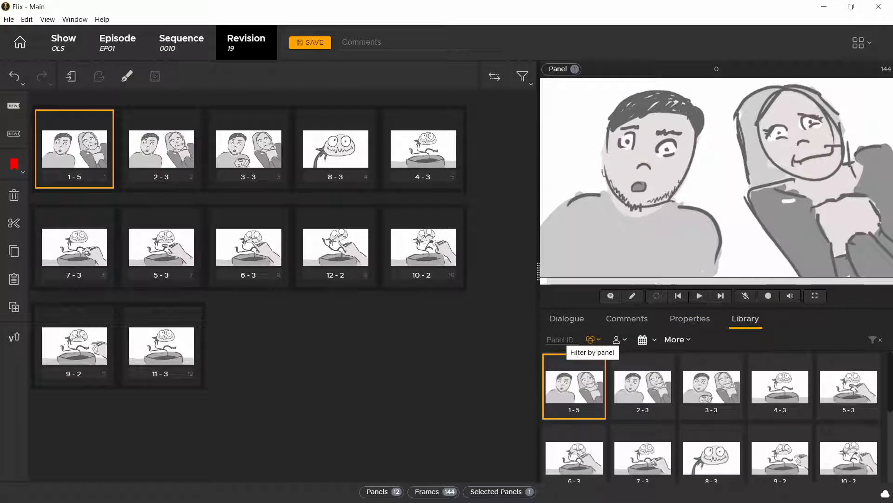
click(599, 341)
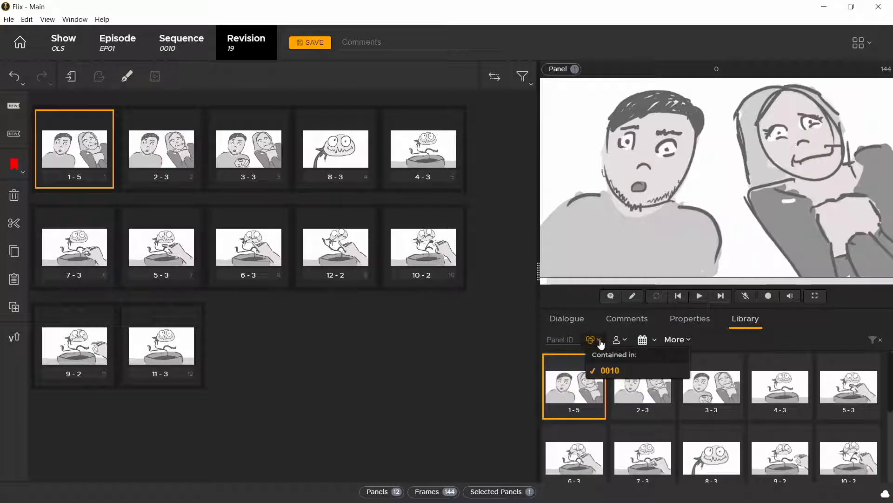
click(603, 341)
click(619, 341)
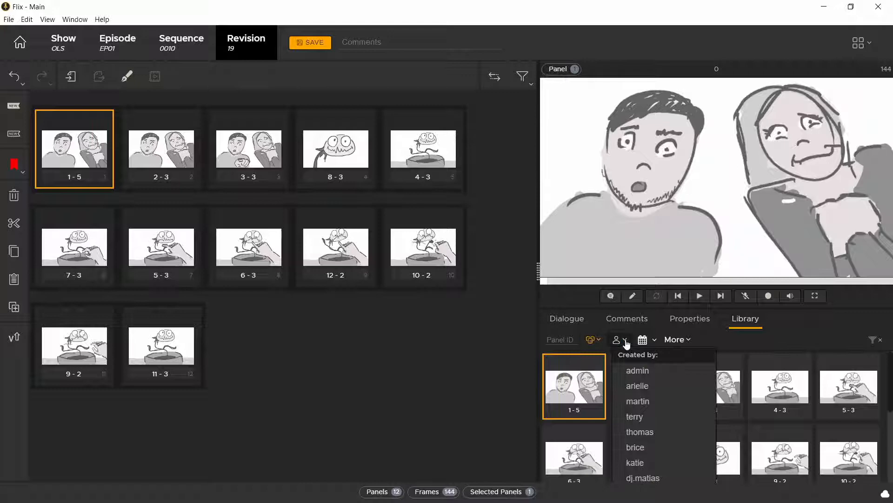
click(643, 384)
click(652, 340)
click(666, 412)
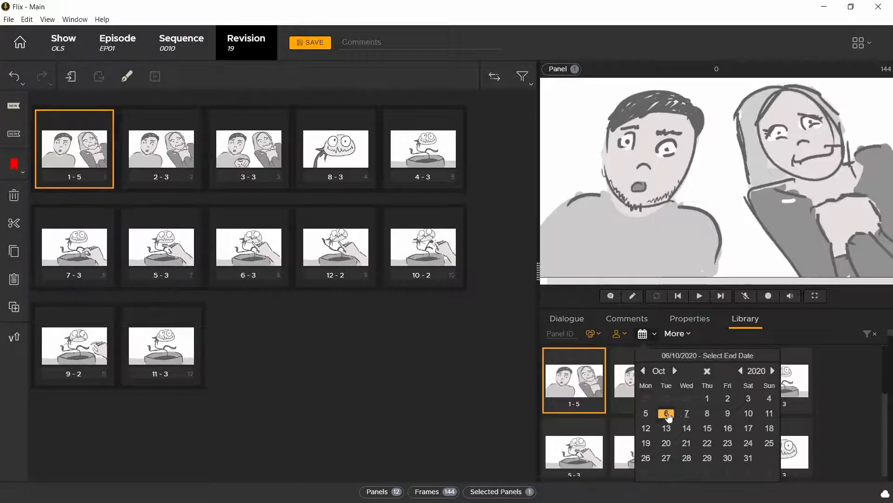
click(684, 414)
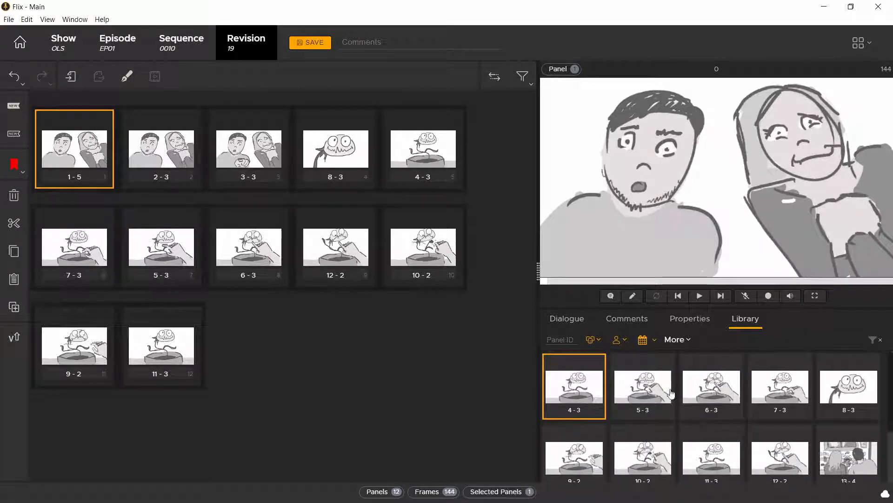
Step: Add library panels 13-4 through 17-3 to the end of the sequence, after panel 11-3, and save the revision
scroll(716, 352, down, 2)
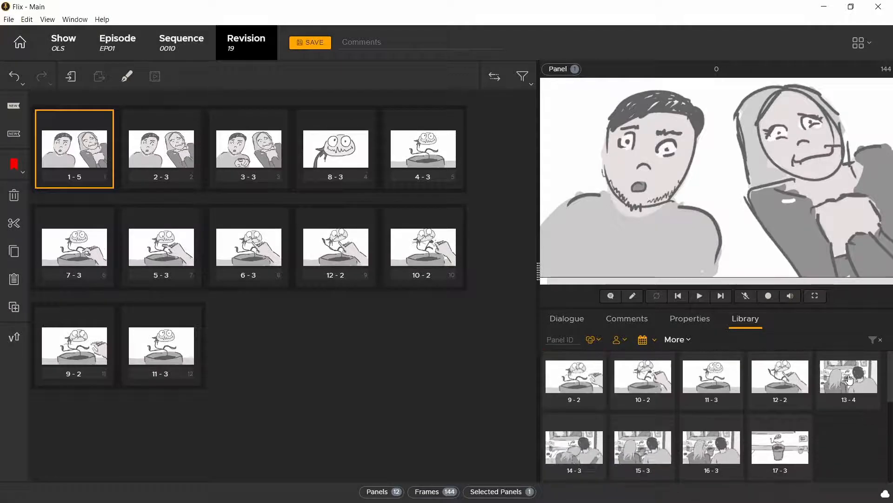
click(837, 390)
shift+click(776, 467)
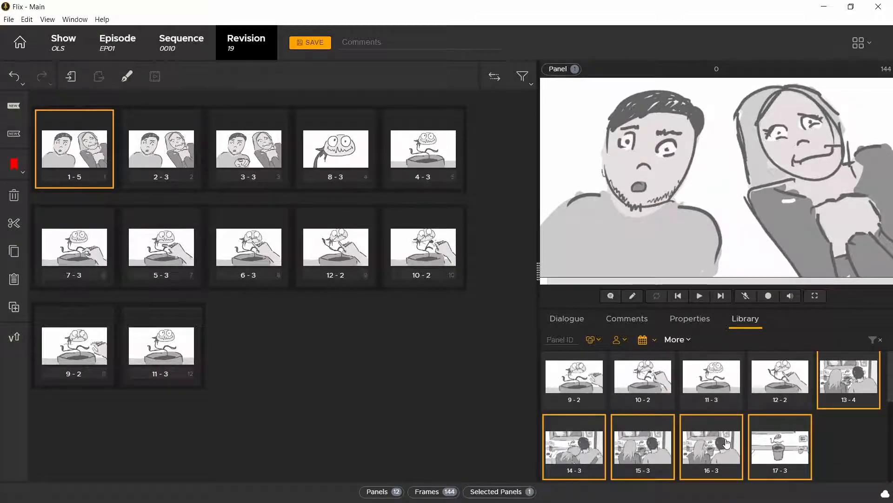
mouse_move(725, 447)
mouse_down()
mouse_move(631, 461)
mouse_move(254, 403)
mouse_move(200, 345)
mouse_up()
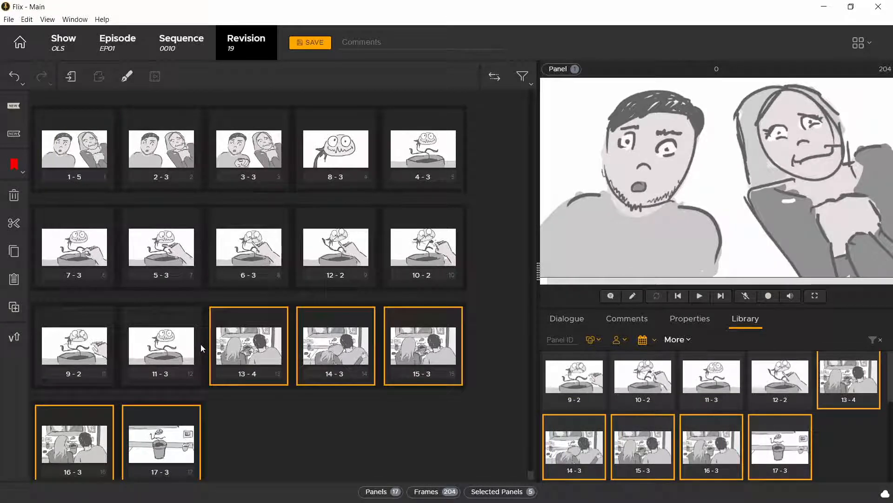
key(ctrl+s)
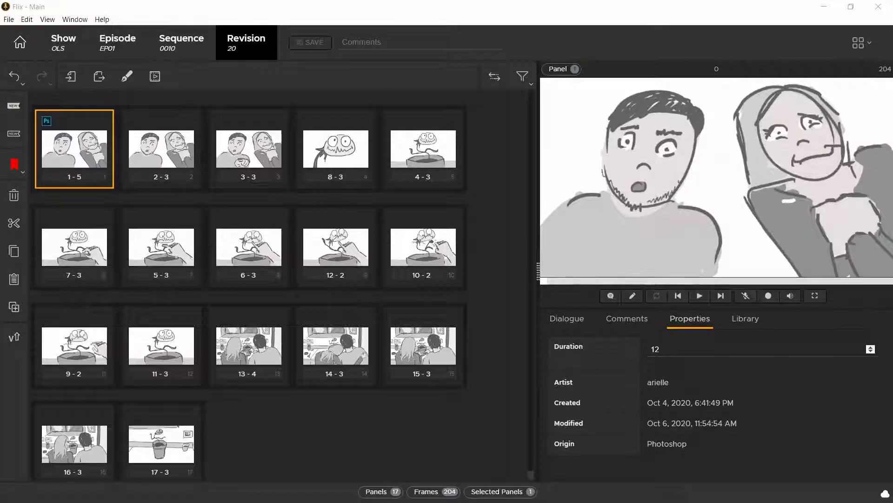
Step: Import the apartment_panel file as a new panel and move it to the start of the sequence
click(78, 84)
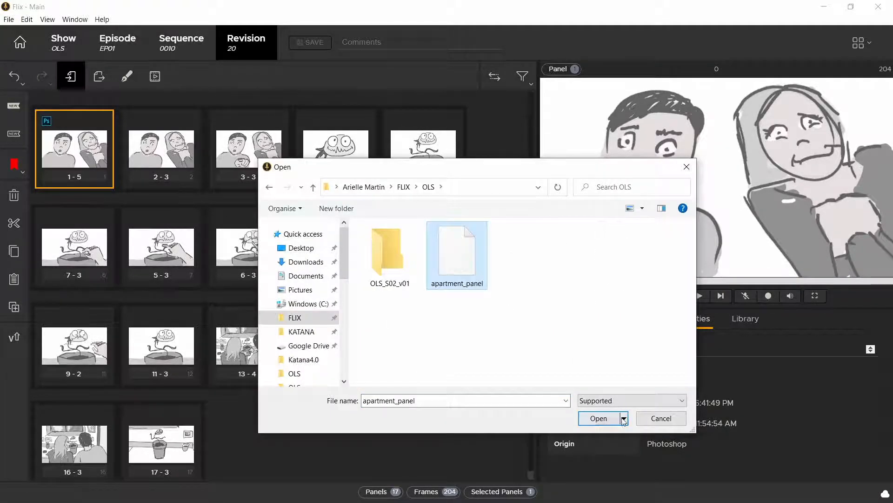
click(623, 419)
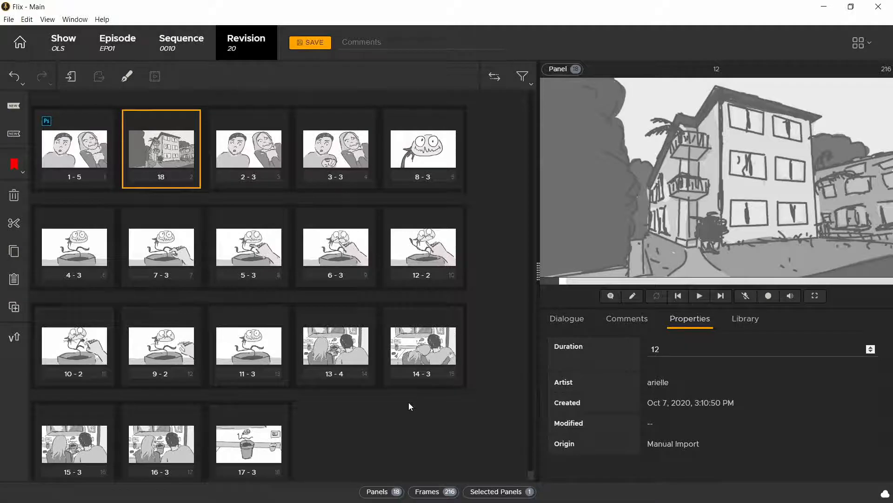
drag(164, 144, 58, 149)
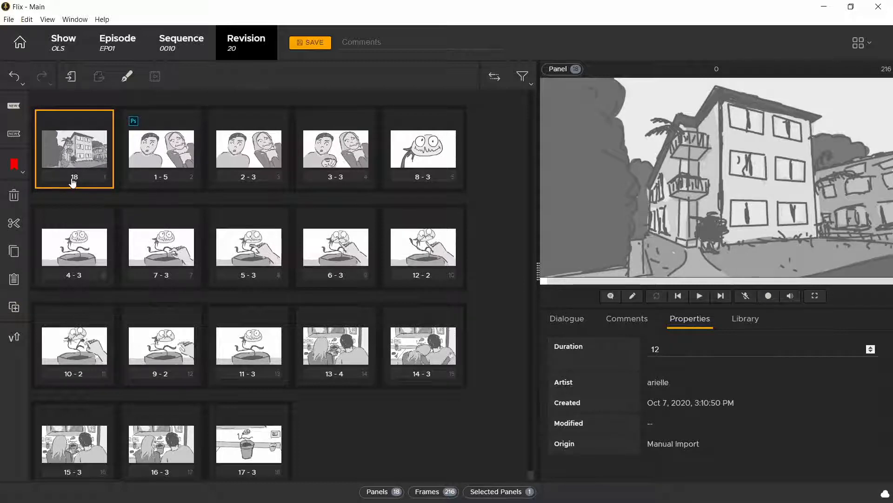
drag(78, 160, 64, 148)
Step: Add the comment "This panel needs to be longer" to the apartment panel
click(167, 180)
click(626, 320)
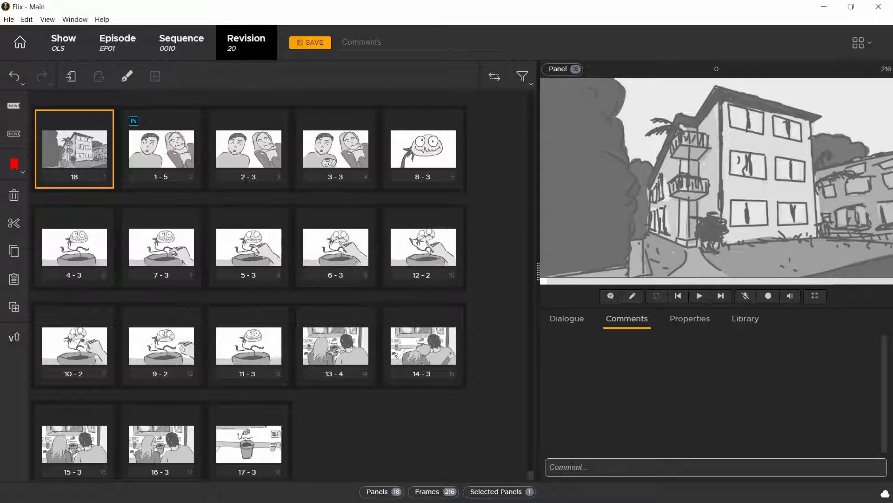
text(This panel needs to )
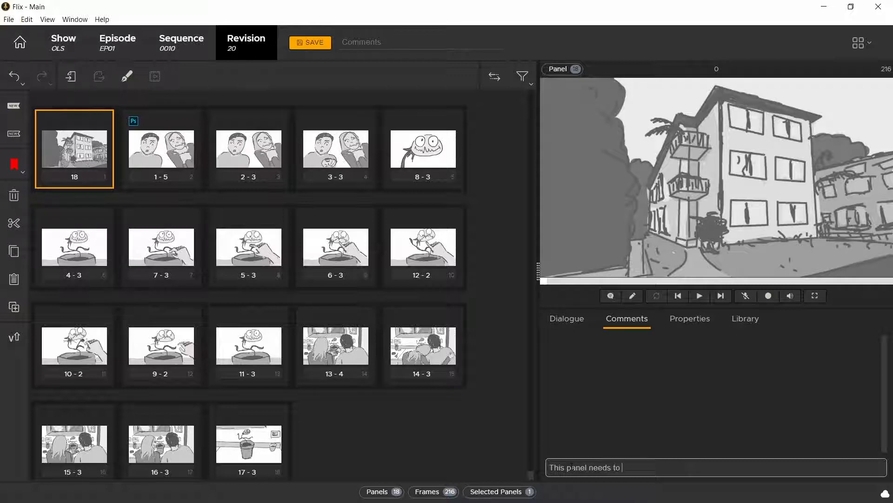
text(be longer)
key(Return)
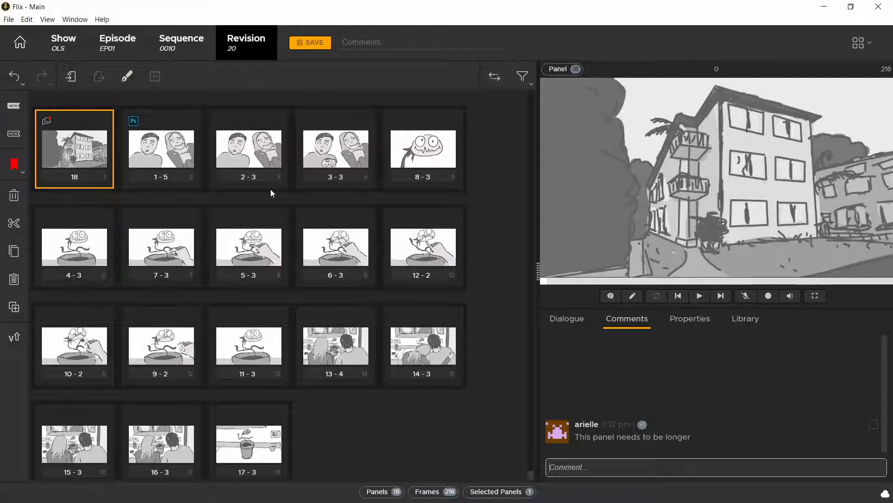
Step: Set the apartment panel's duration to 20 frames and mark its comment about needing to be longer as done
click(690, 320)
click(658, 349)
key(ctrl+a)
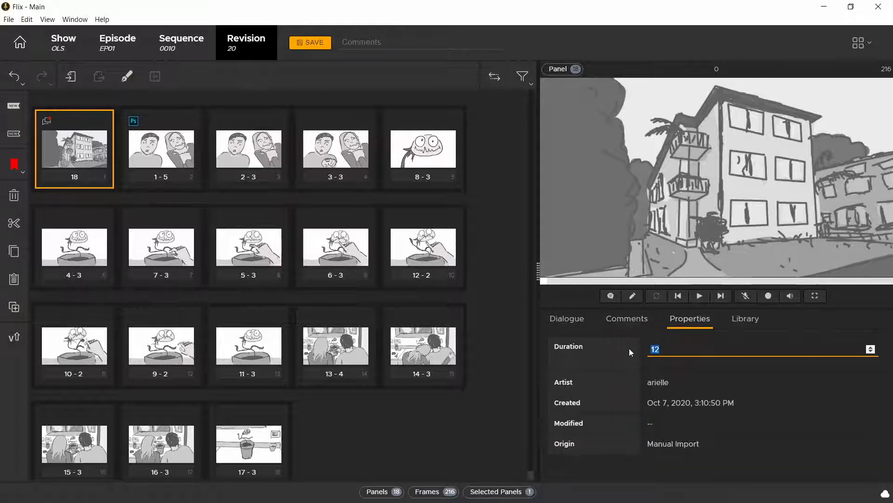
text(20)
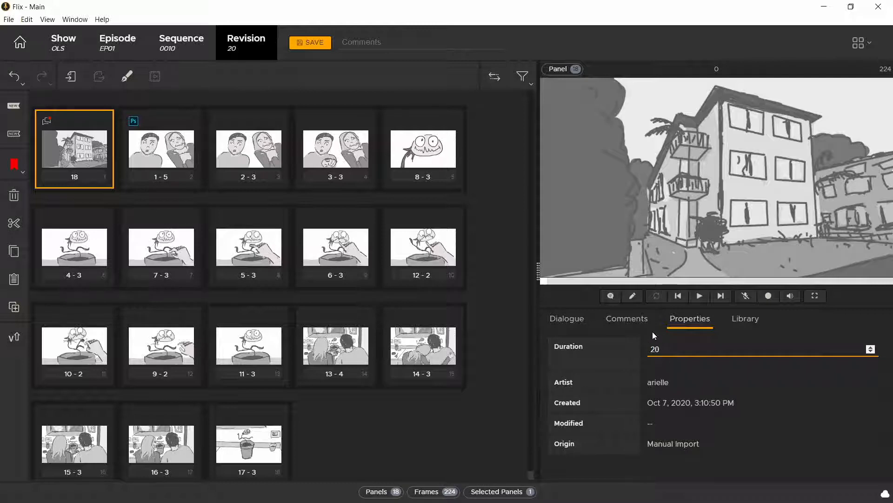
click(629, 320)
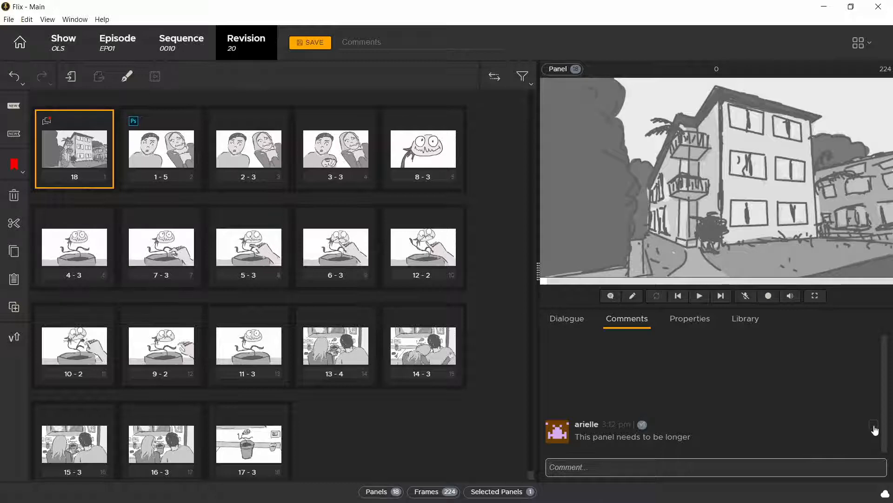
click(874, 425)
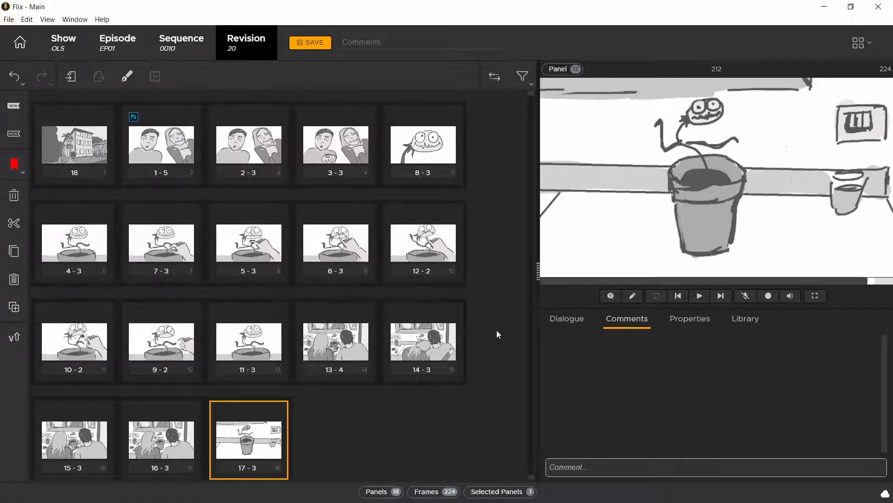
Step: Annotate panel 17-3 in red with an arrow from the plant pot towards a larger cup outline drawn over the small cup
click(632, 295)
mouse_move(744, 190)
mouse_down()
mouse_move(785, 189)
mouse_move(776, 194)
mouse_up()
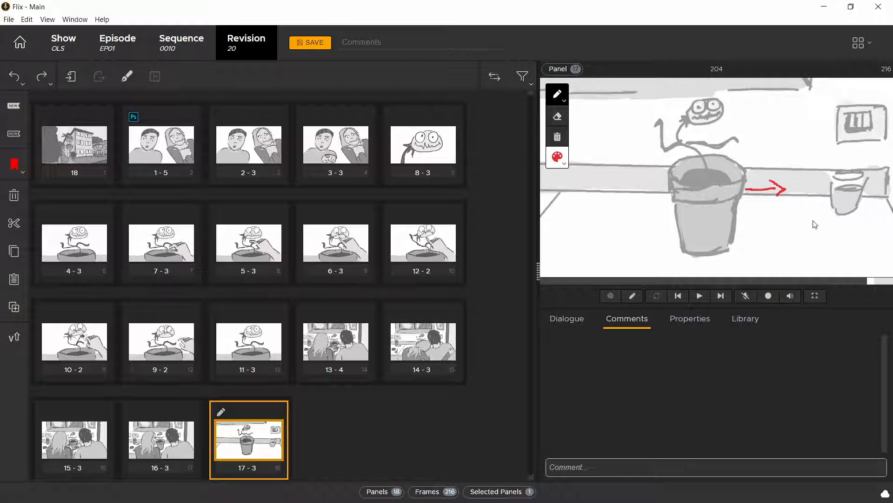
mouse_move(832, 247)
mouse_down()
mouse_move(805, 240)
mouse_move(794, 177)
mouse_up()
mouse_move(858, 173)
mouse_down()
mouse_move(839, 237)
mouse_move(844, 172)
mouse_move(810, 175)
mouse_move(796, 162)
mouse_move(848, 169)
mouse_up()
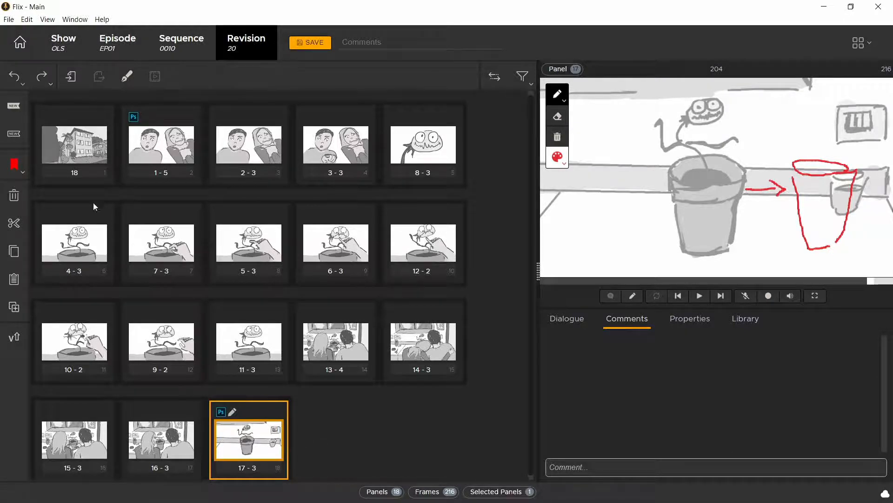
Step: Highlight the apartment panel in red and panels 1-5 through 3-3 in yellow
click(85, 152)
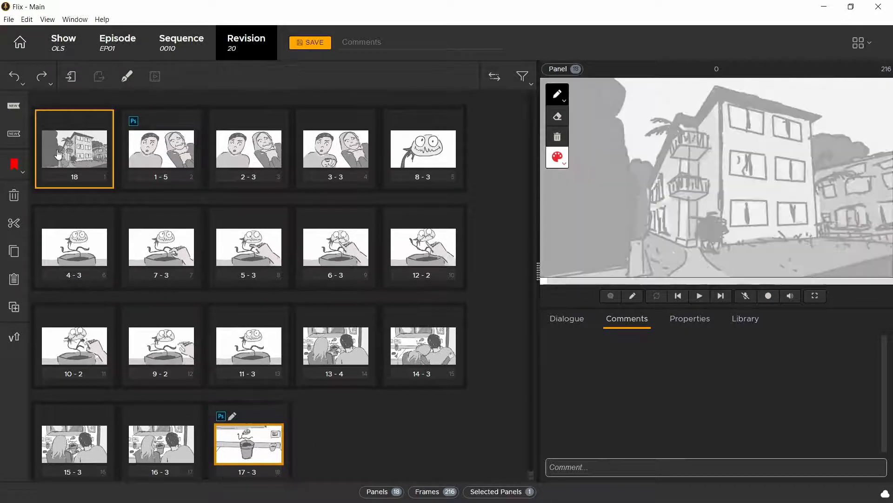
click(19, 170)
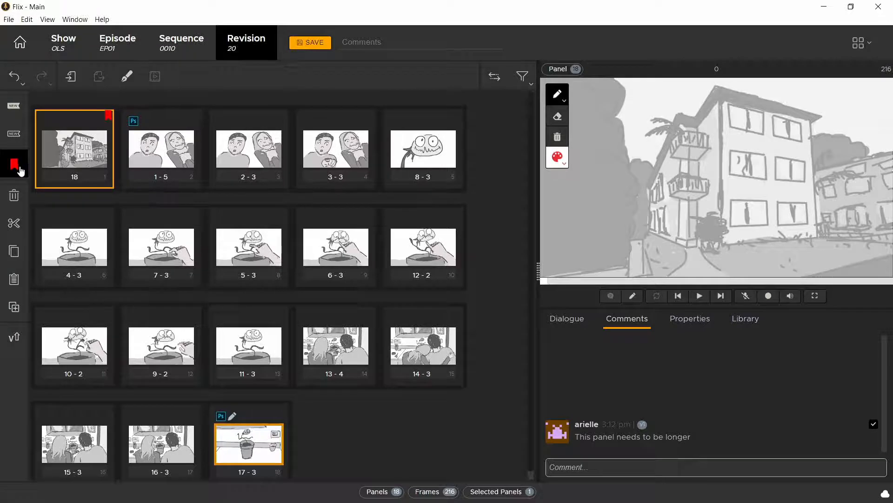
click(163, 171)
shift+click(365, 161)
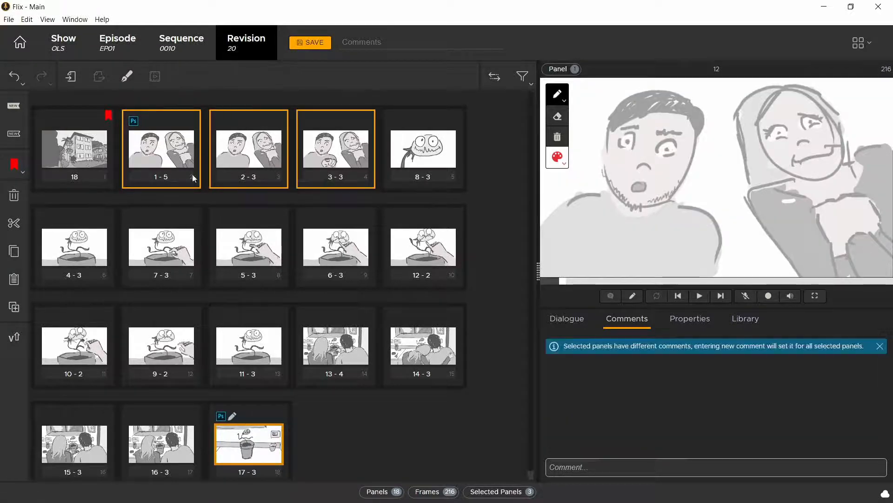
click(22, 171)
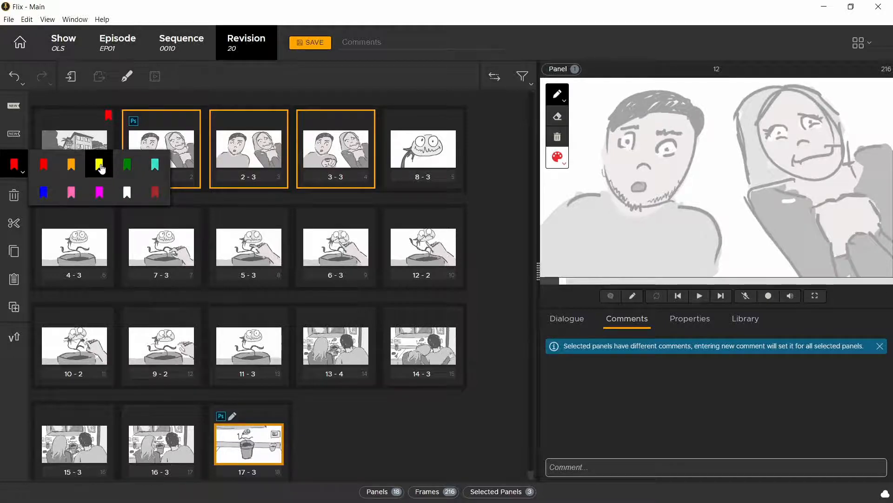
click(99, 165)
Step: Highlight panels 13-4 through 16-3 in red
click(303, 371)
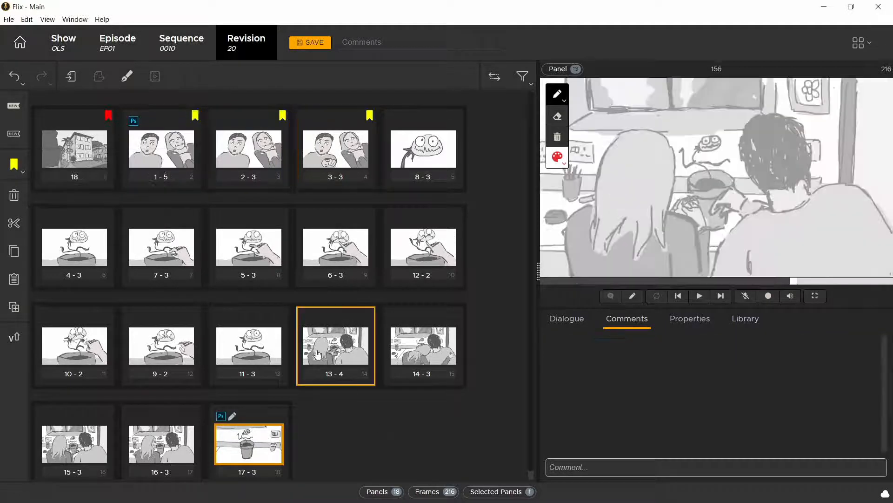
shift+click(144, 465)
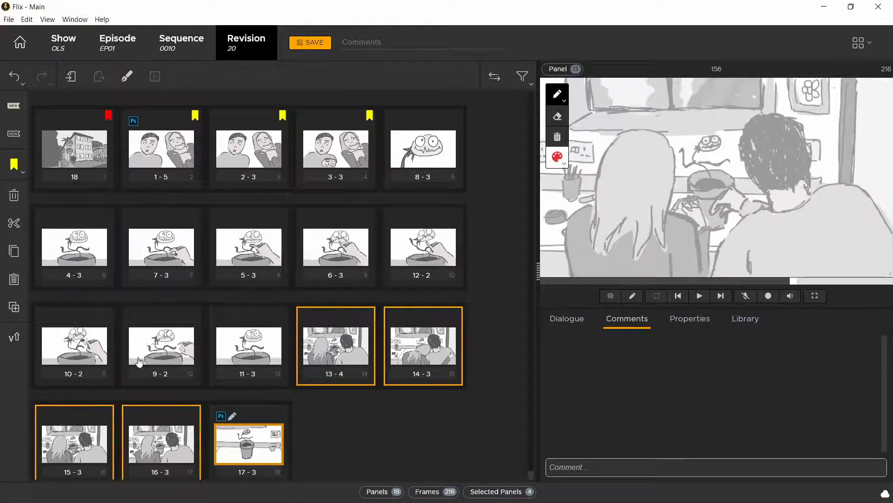
click(20, 169)
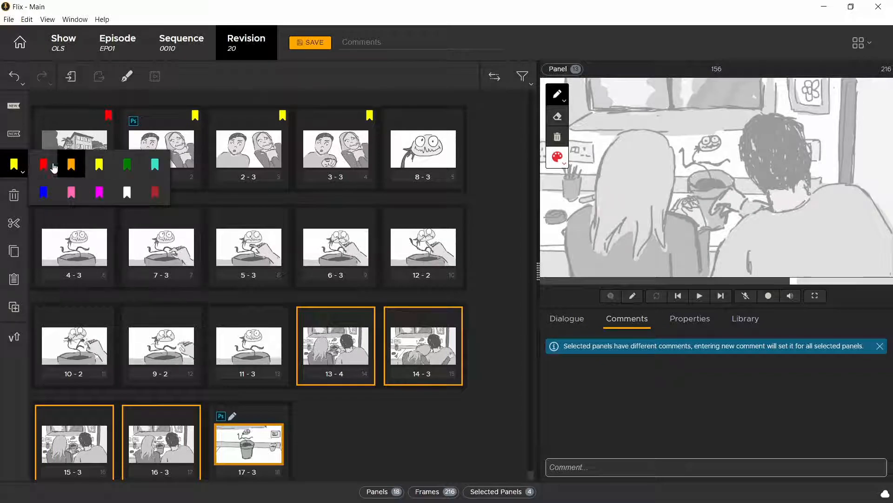
click(44, 166)
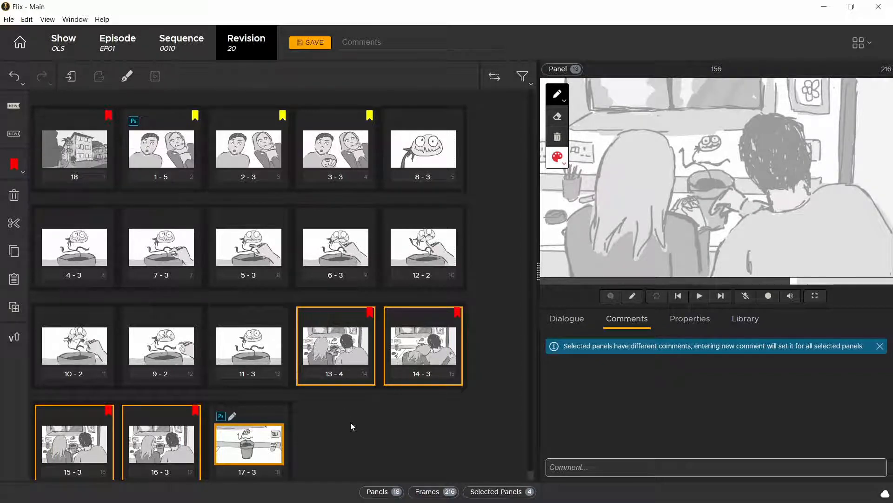
Step: Filter the sequence by annotated panels and by highlighted panels in turn, and clear the filter
click(523, 76)
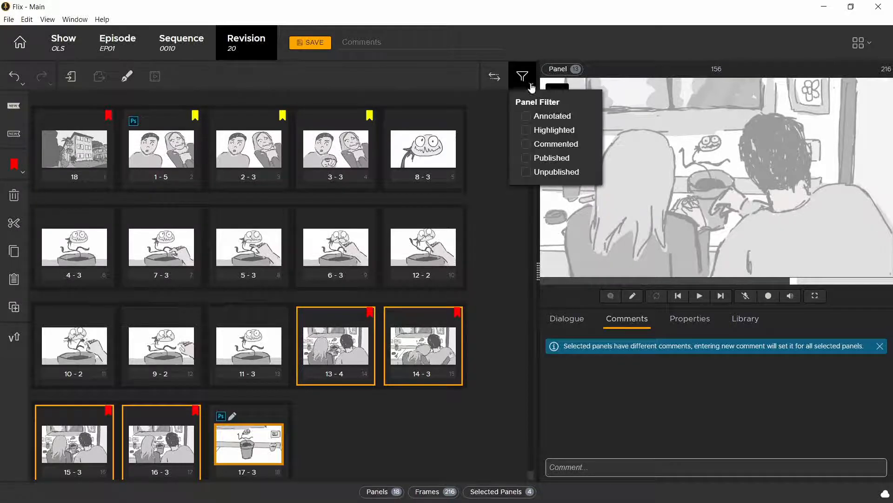
click(527, 116)
click(528, 116)
click(528, 130)
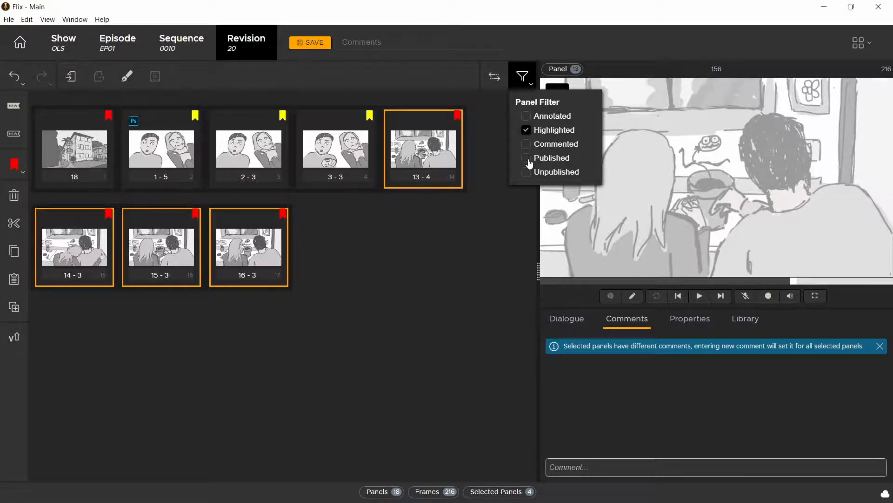
click(527, 130)
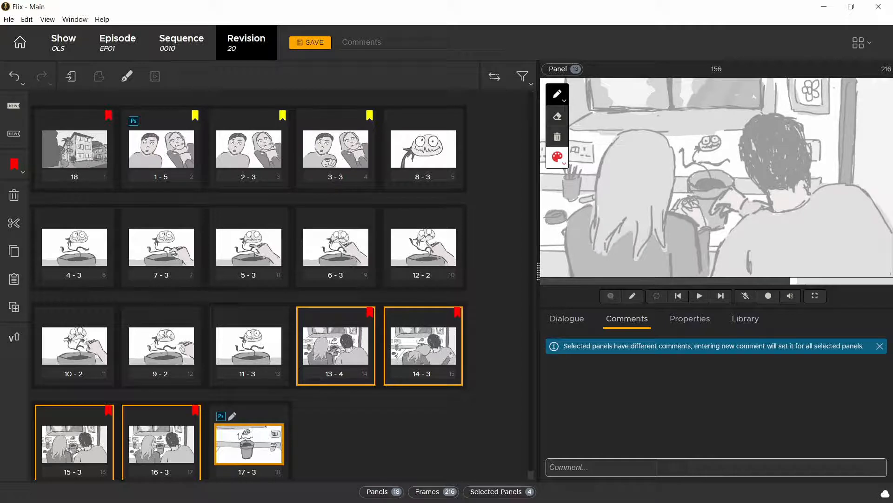
Step: Add shot markers at the apartment panel and at panels 1-5, 8-3, 13-4 and 17-3
click(92, 154)
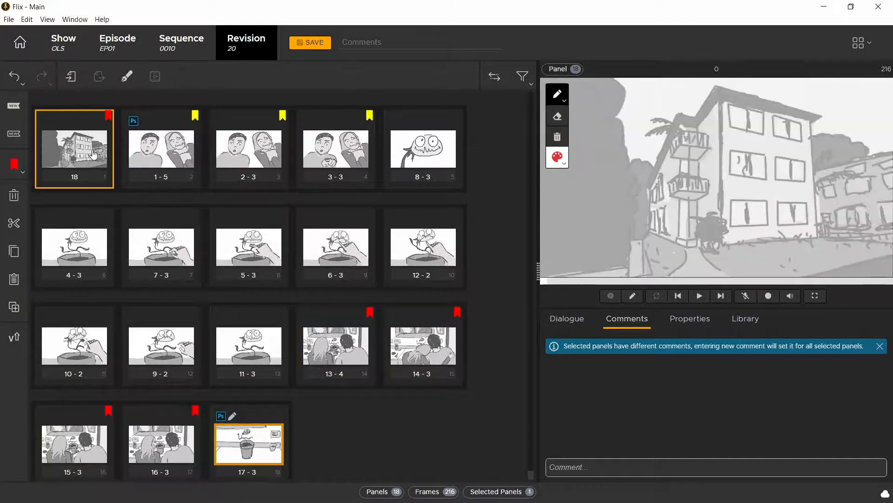
click(21, 139)
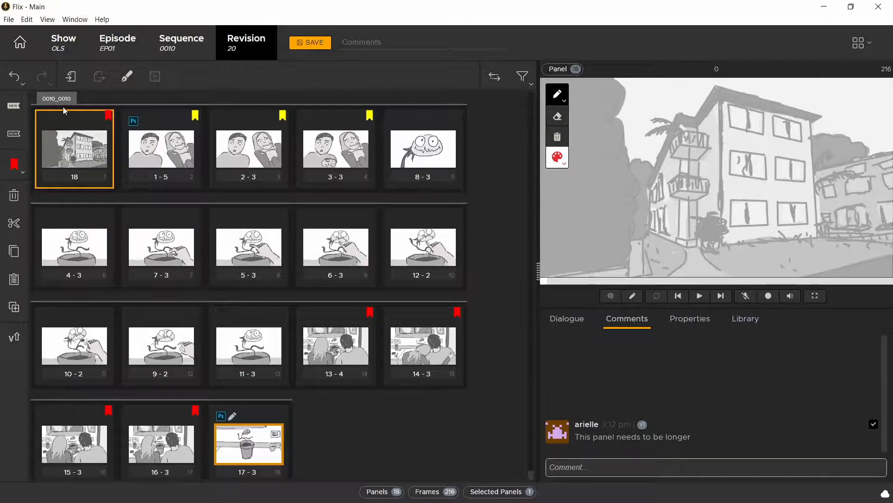
click(161, 149)
click(14, 134)
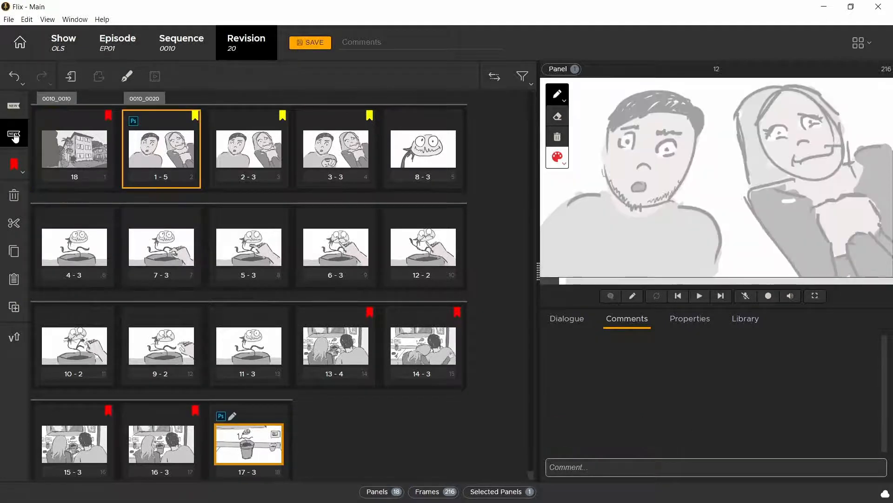
click(424, 150)
click(14, 135)
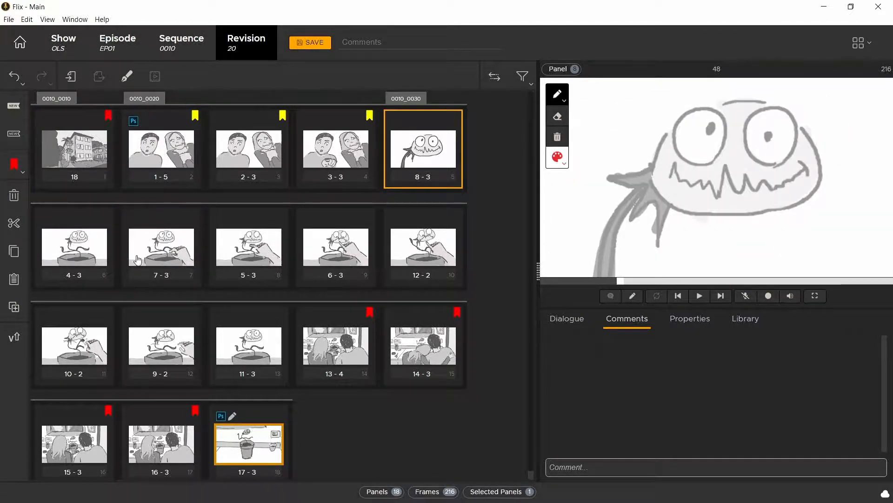
click(301, 338)
click(14, 134)
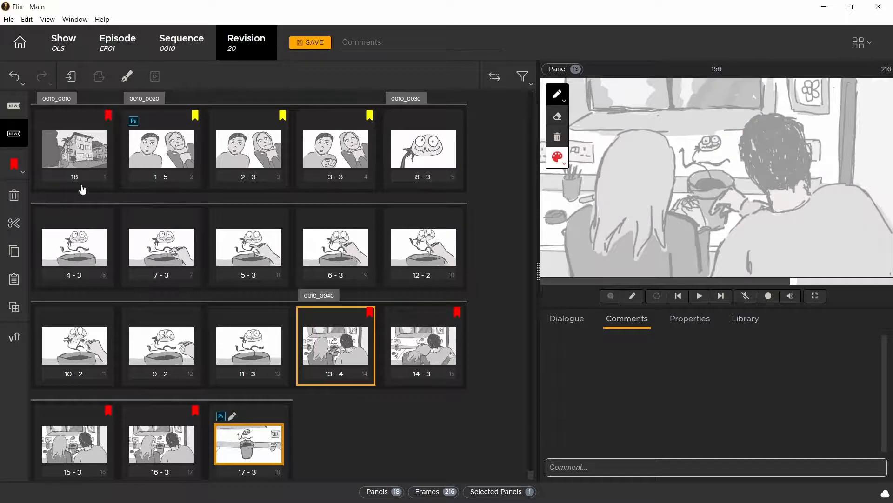
click(227, 405)
click(19, 134)
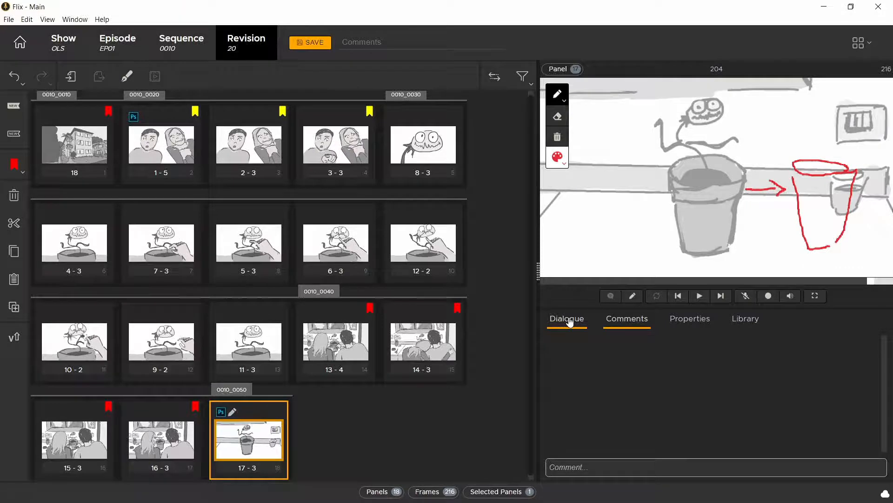
Step: Add the dialogue "Isn't he beautiful?" to panel 16-3
click(568, 321)
text(Is)
text(n't he beautiful?)
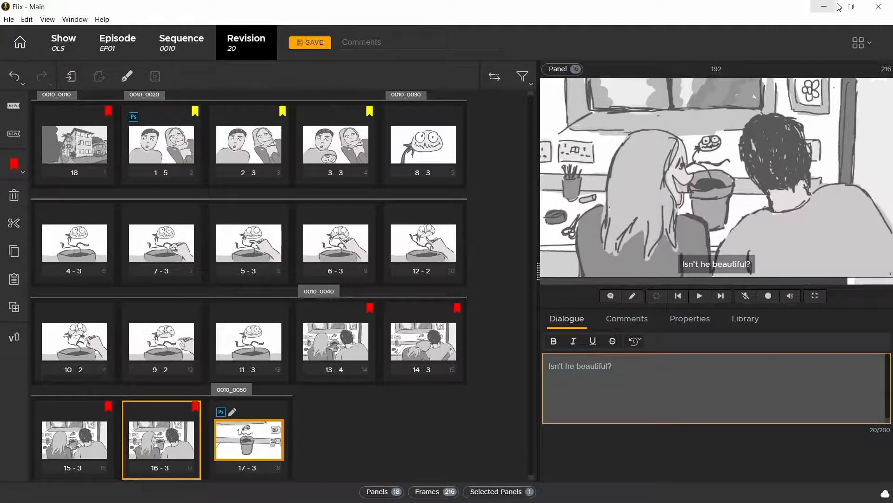
Step: Switch to the dialogue workspace, review the dialogue under panel 16 and open its dialogue history
click(861, 42)
click(866, 102)
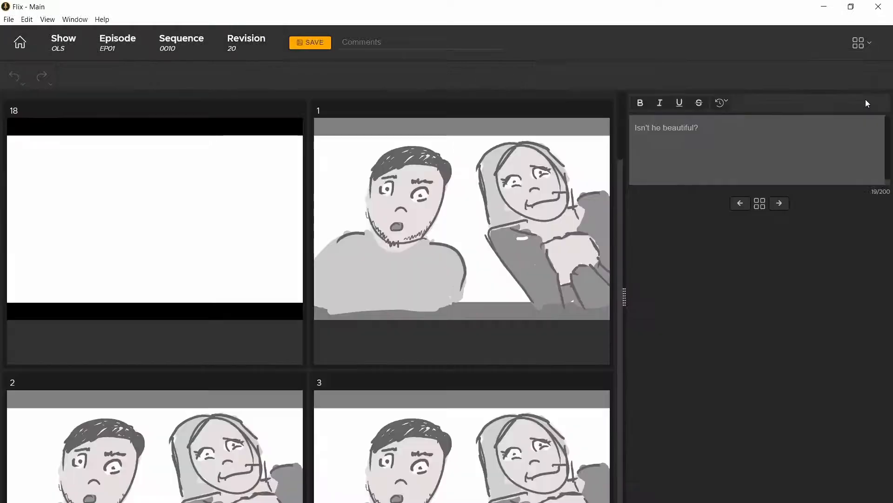
scroll(580, 181, down, 10)
scroll(580, 182, down, 10)
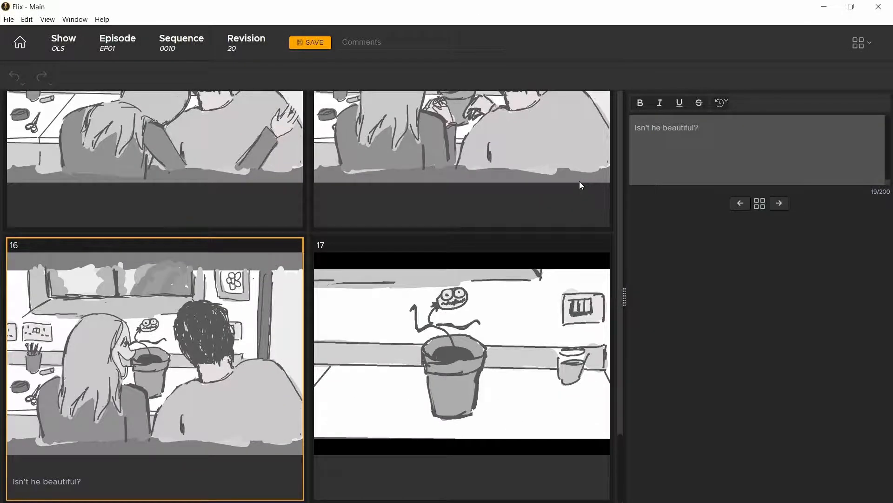
click(721, 103)
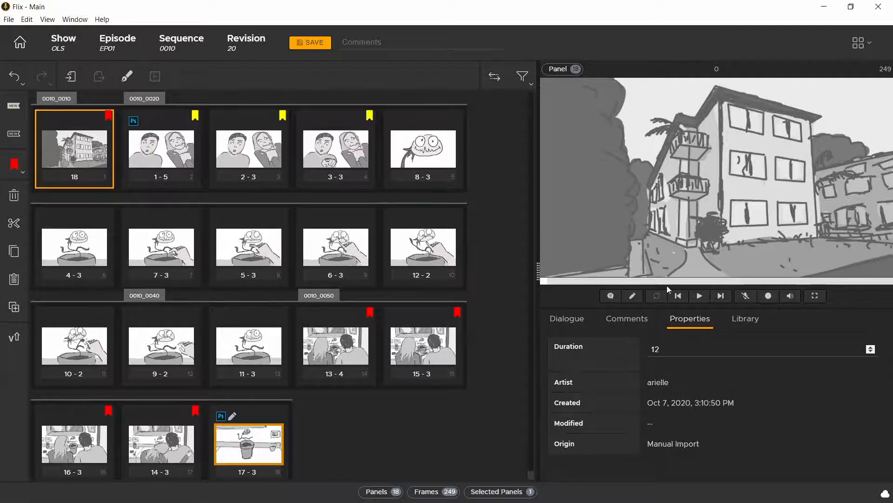
Step: Record new panel timings from the apartment panel through panel 17-3, and check the apartment panel's duration
click(772, 300)
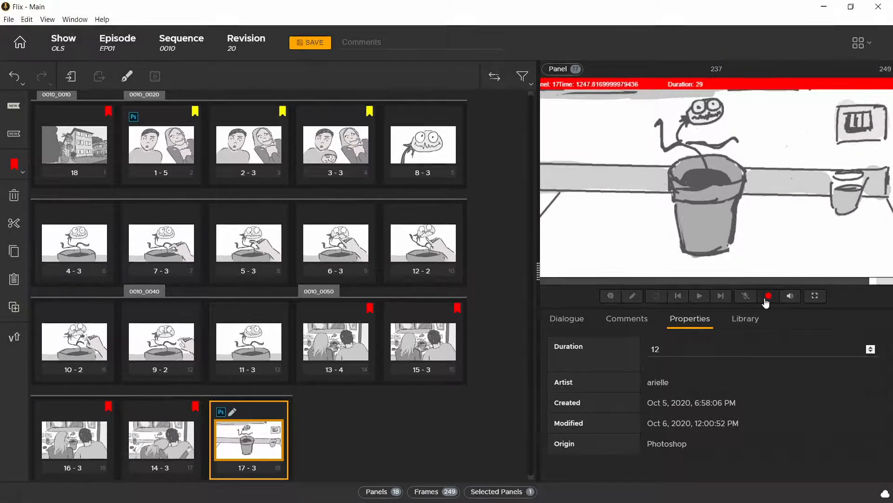
click(768, 298)
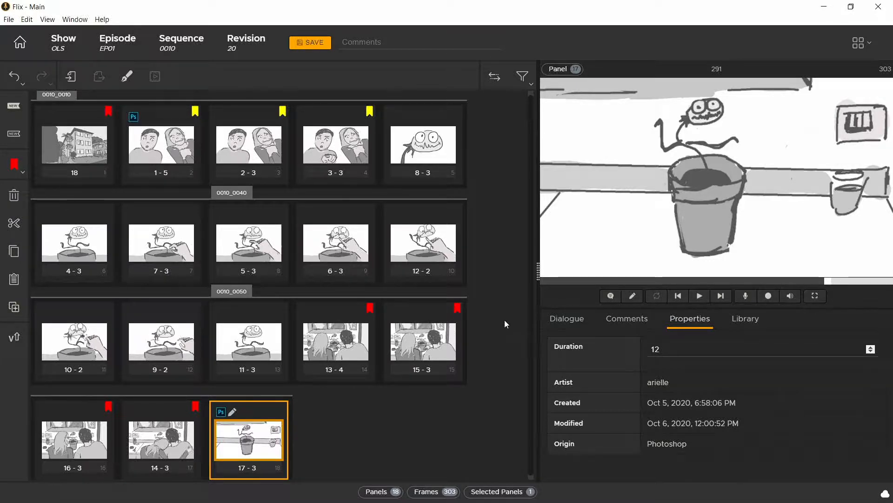
click(84, 146)
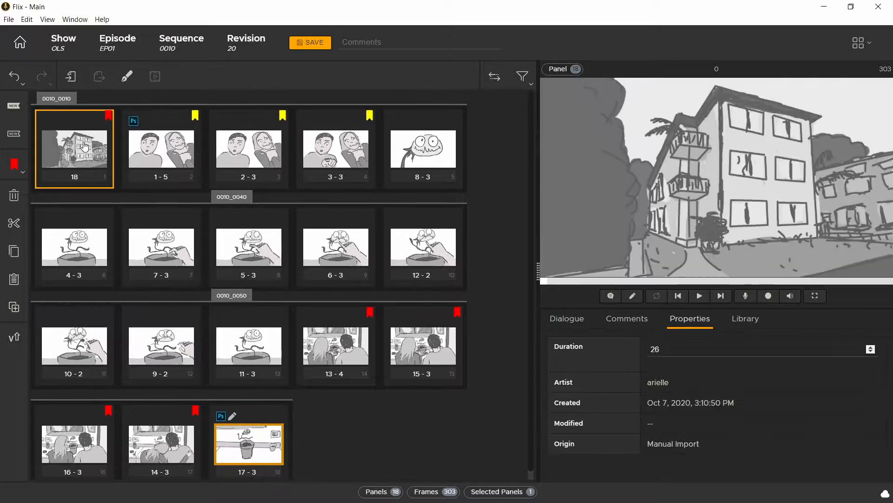